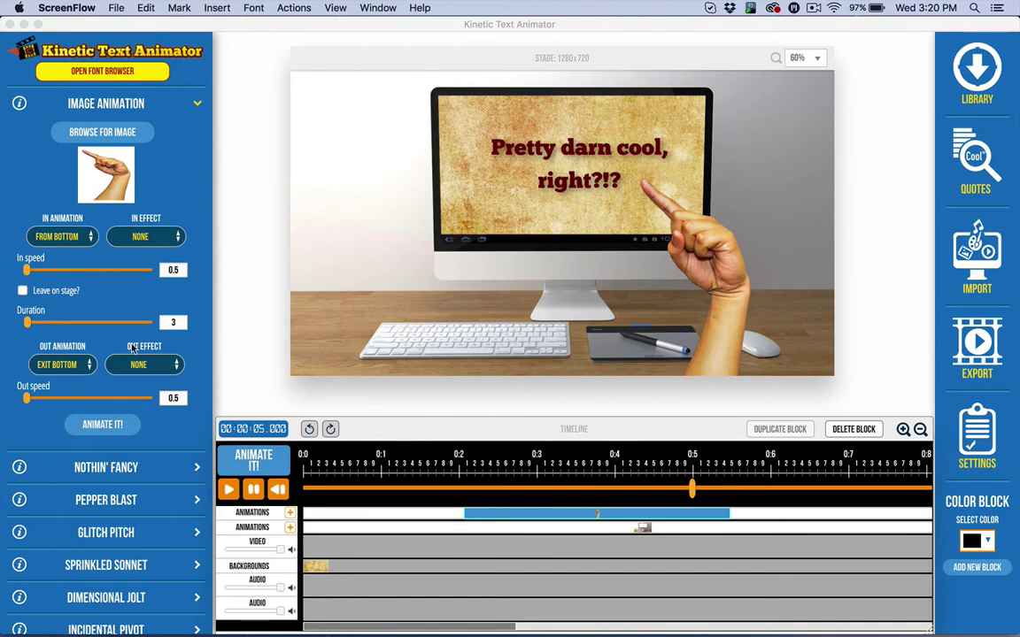
Rewind and play the preview, then scrub back to where the text and hand show
{"action": "left_click", "coordinate": [277, 490]}
{"action": "left_click", "coordinate": [277, 490]}
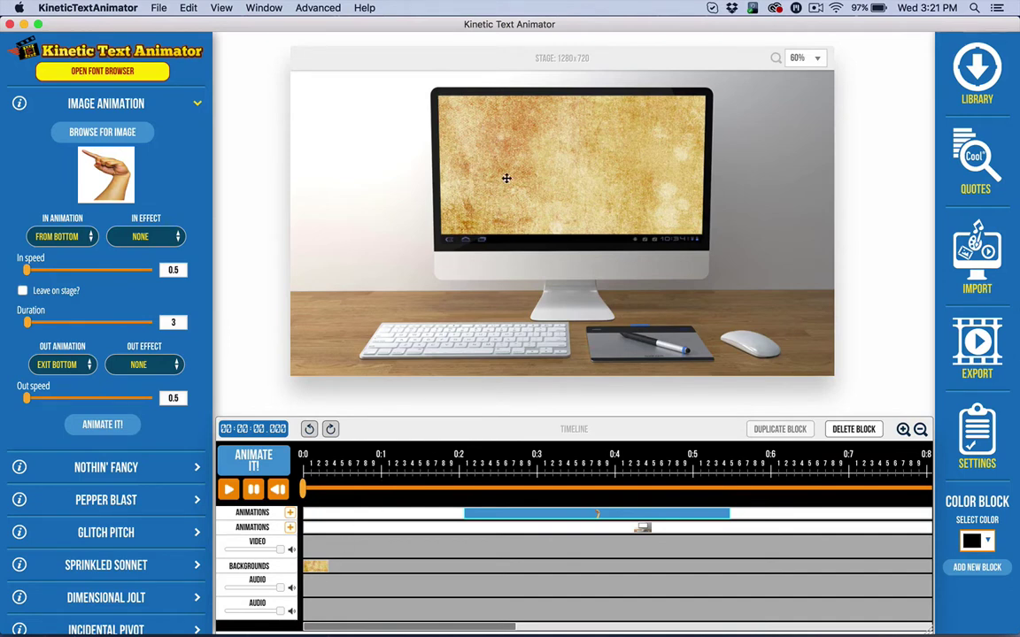
{"action": "left_click", "coordinate": [232, 492]}
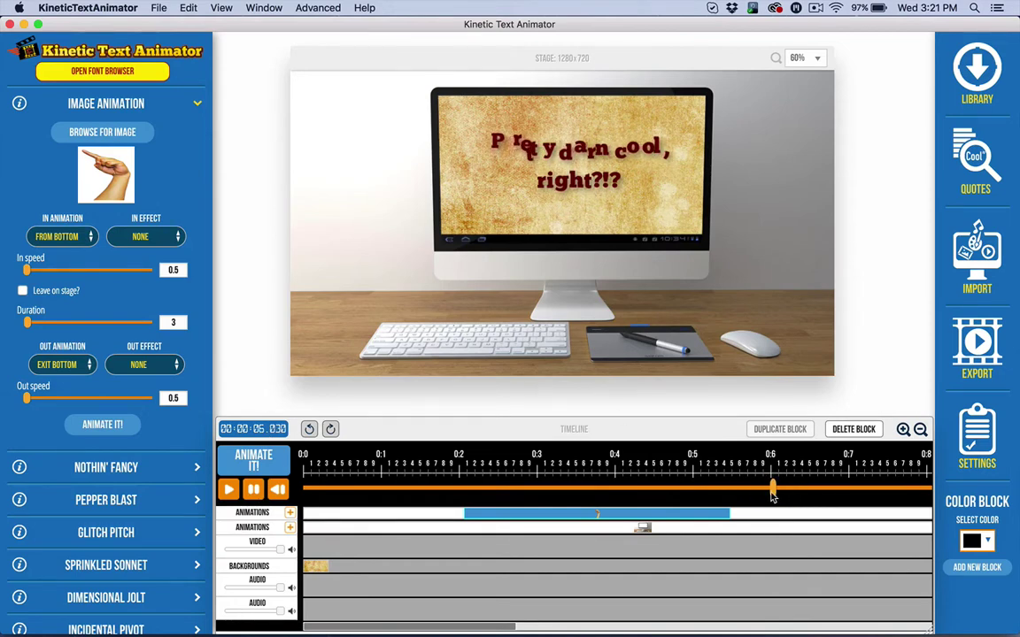
{"action": "left_click_drag", "start_coordinate": [772, 490], "coordinate": [671, 498]}
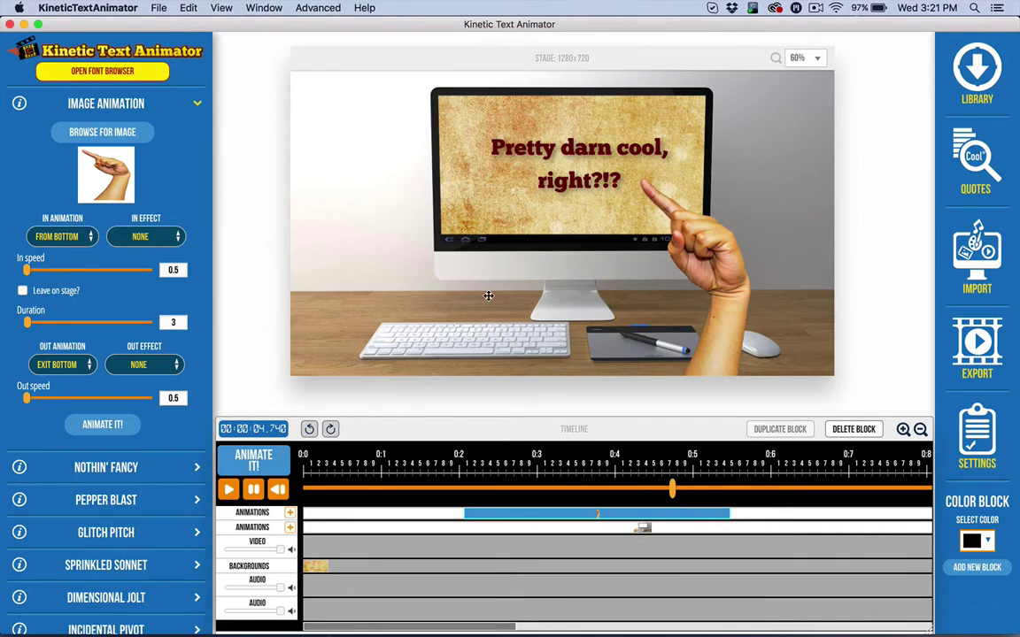
Add an empty block on the second animation track, placed just after the monitor image block
{"action": "left_click", "coordinate": [104, 135]}
{"action": "left_click", "coordinate": [507, 347]}
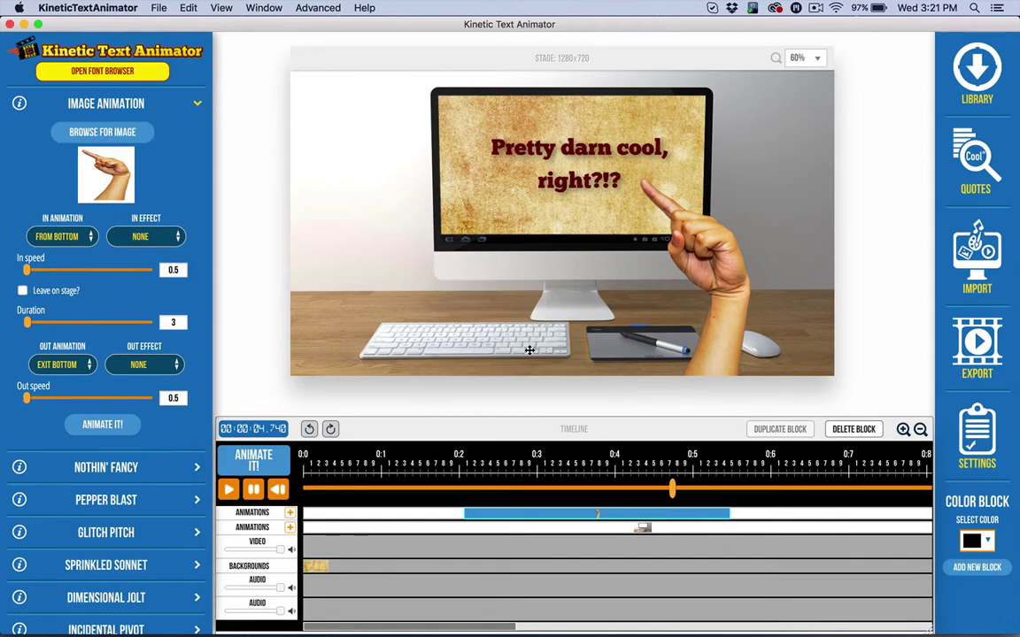
{"action": "left_click", "coordinate": [542, 528]}
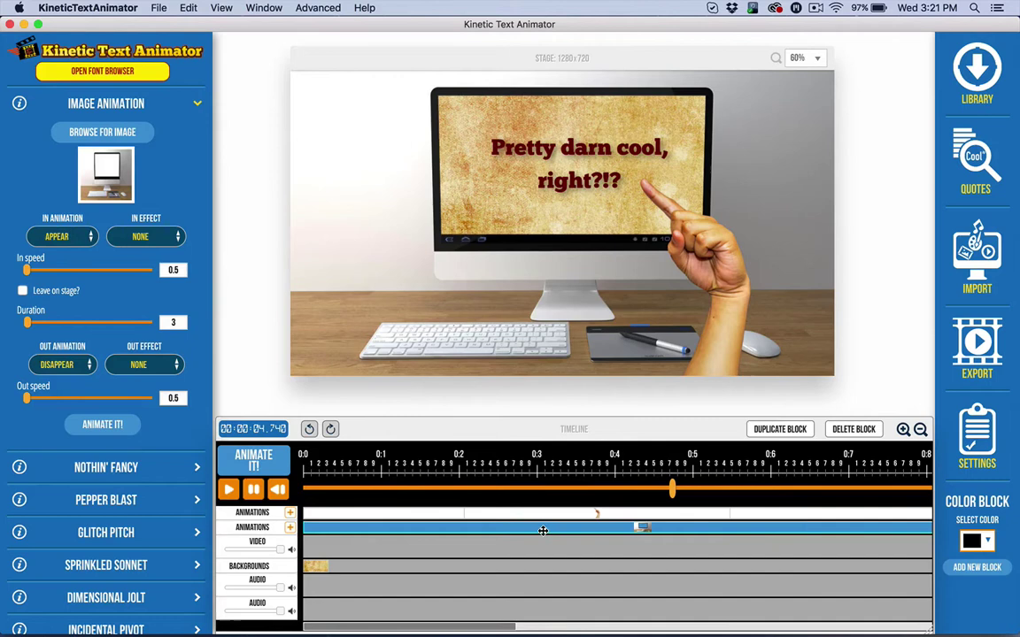
{"action": "left_click", "coordinate": [679, 527]}
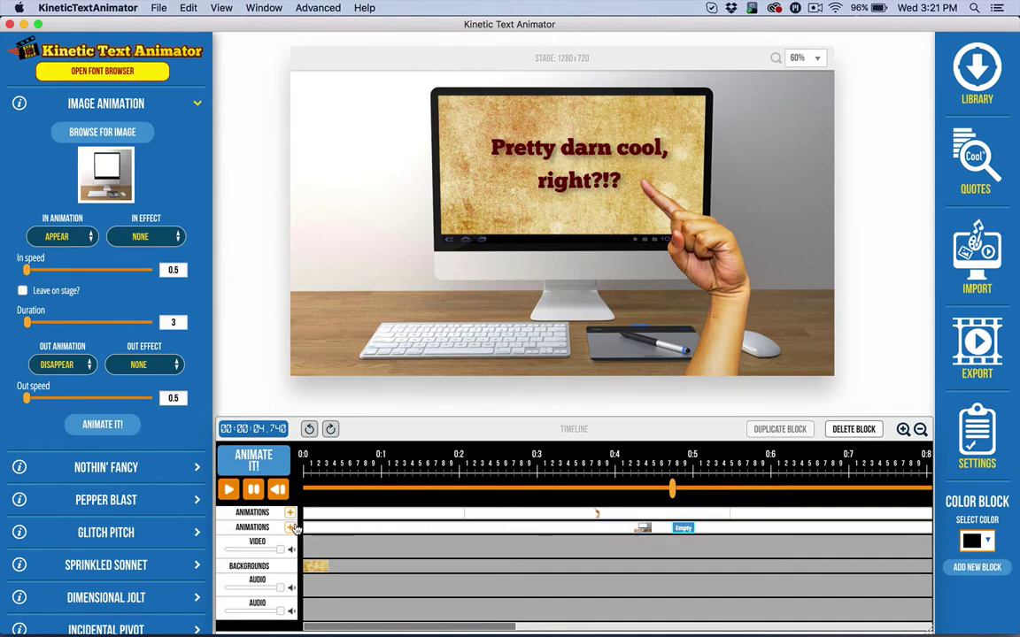
{"action": "left_click_drag", "start_coordinate": [680, 527], "coordinate": [706, 524]}
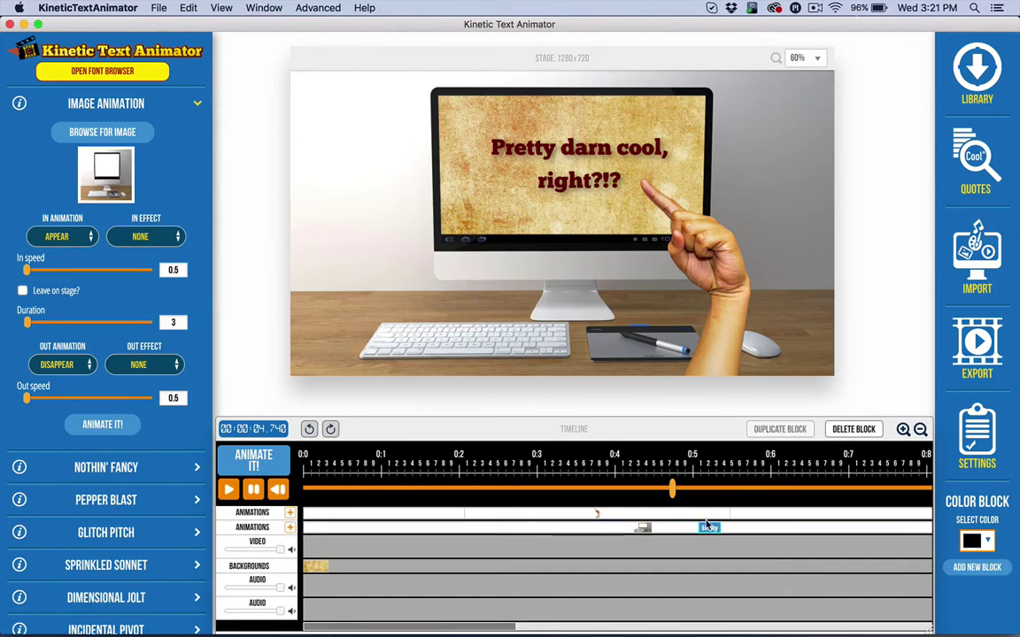
Browse to Video Elements > Isolated > Processed and select the GlobalWorldGlobe image
{"action": "left_click", "coordinate": [98, 131]}
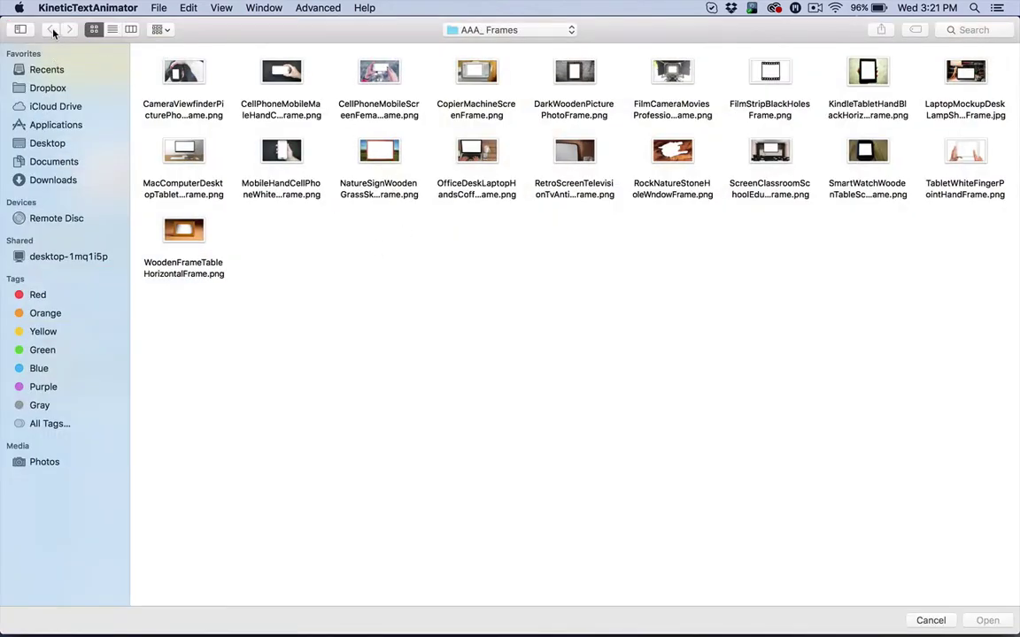
{"action": "left_click", "coordinate": [521, 30]}
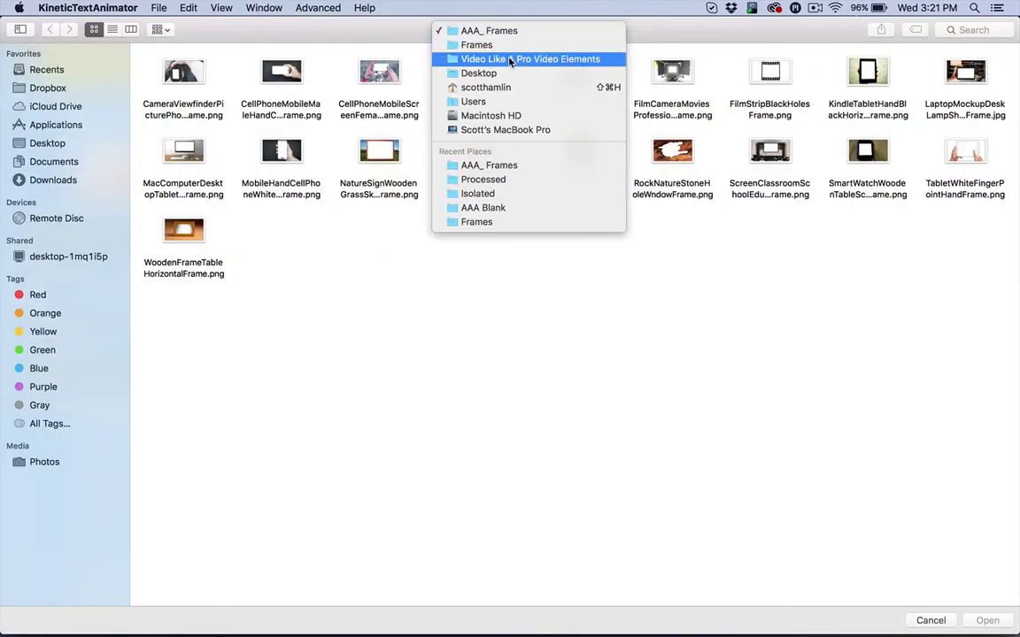
{"action": "left_click", "coordinate": [458, 50]}
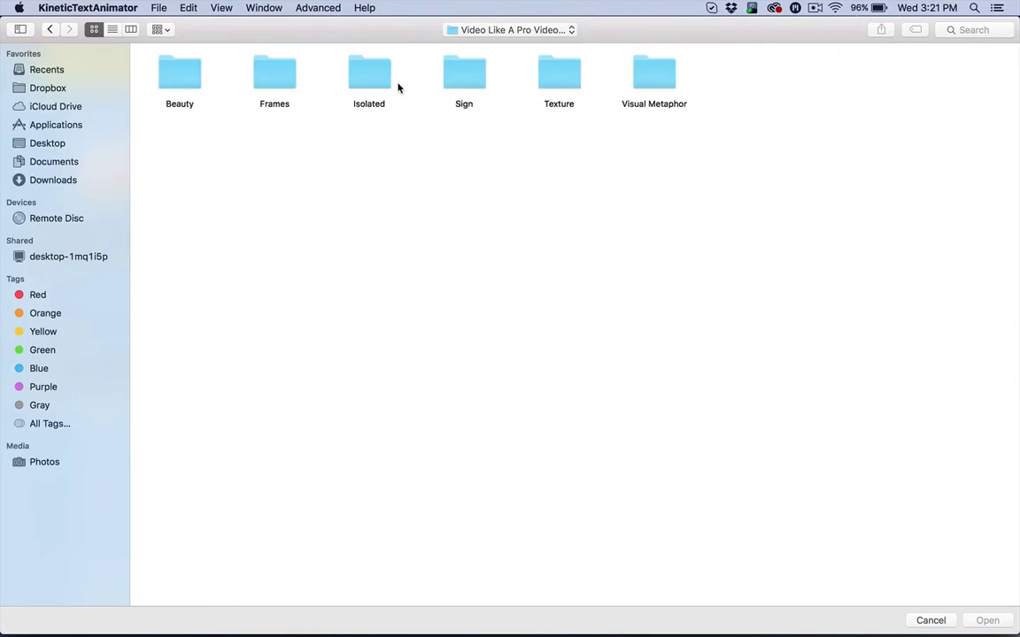
{"action": "double_click", "coordinate": [370, 79]}
{"action": "scroll", "coordinate": [453, 409], "scroll_direction": "down", "scroll_amount": 4}
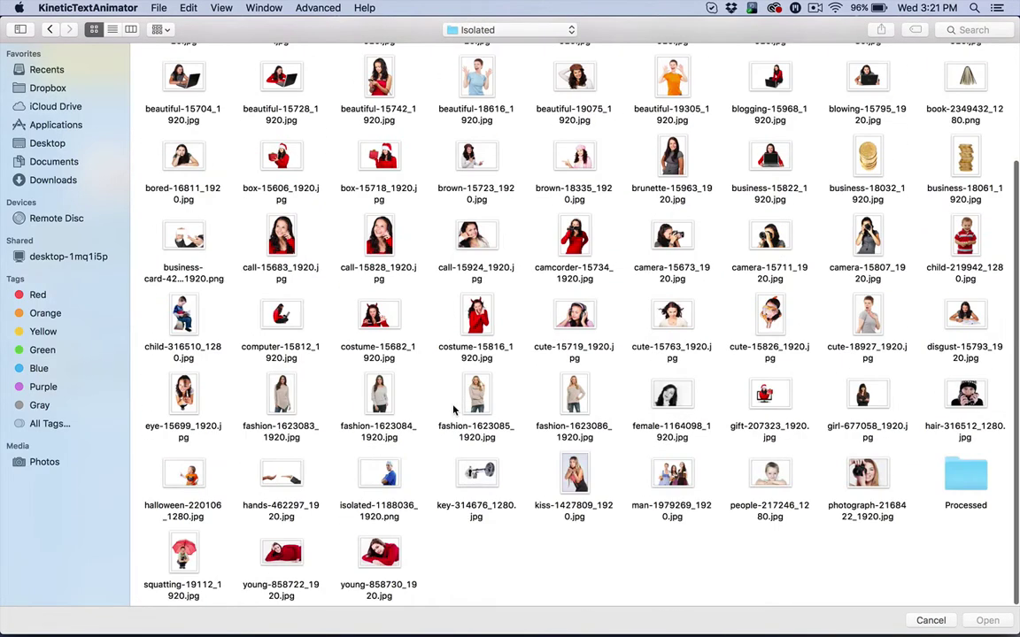
{"action": "double_click", "coordinate": [958, 471]}
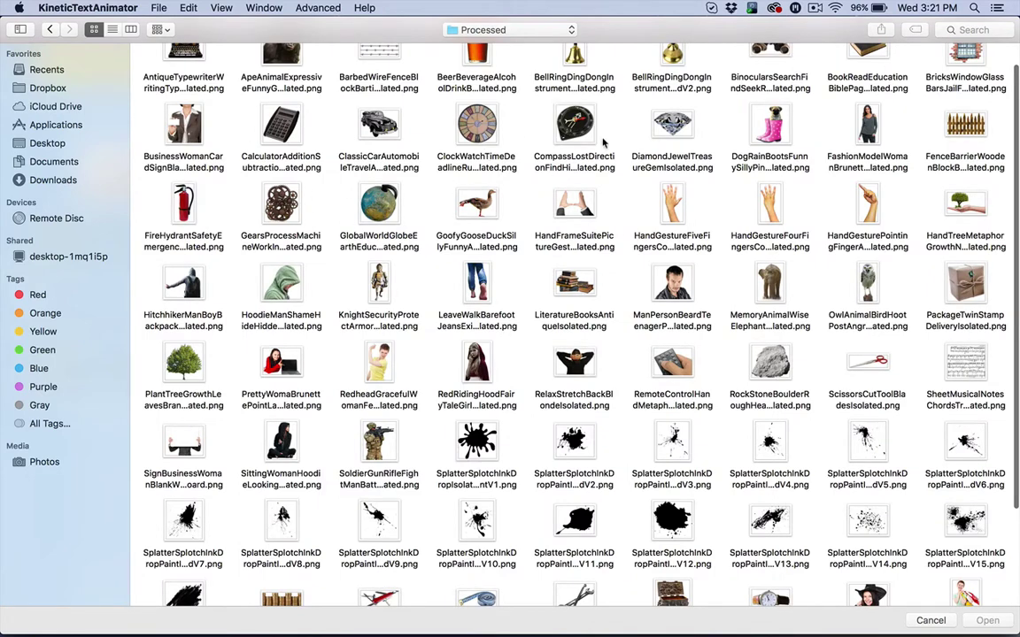
{"action": "left_click", "coordinate": [388, 212]}
Import the GlobalWorldGlobe image, shrink it and place it beside the monitor's left edge
{"action": "left_click", "coordinate": [989, 621]}
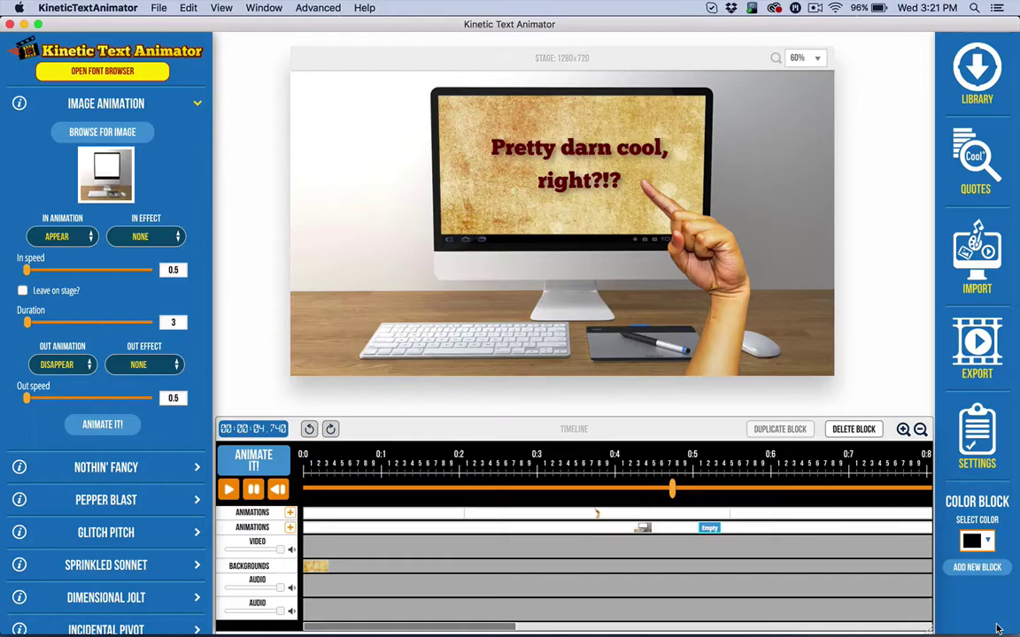
{"action": "left_click_drag", "start_coordinate": [482, 179], "coordinate": [355, 117]}
{"action": "left_click_drag", "start_coordinate": [418, 224], "coordinate": [392, 206]}
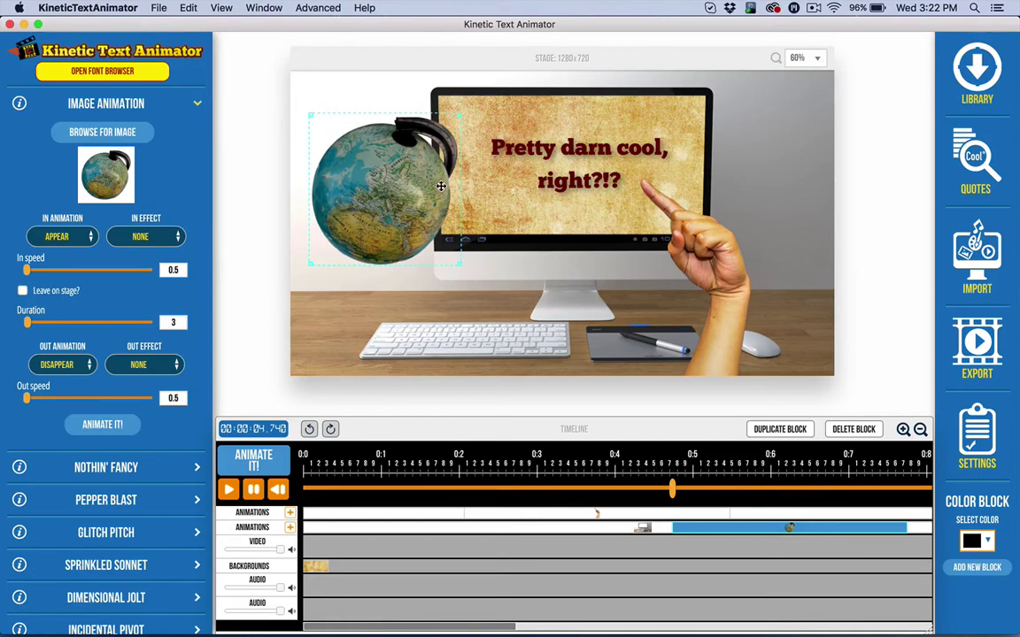
Confirm deleting the globe's block, check the Appear entrance, and select the monitor block
{"action": "left_click", "coordinate": [854, 428]}
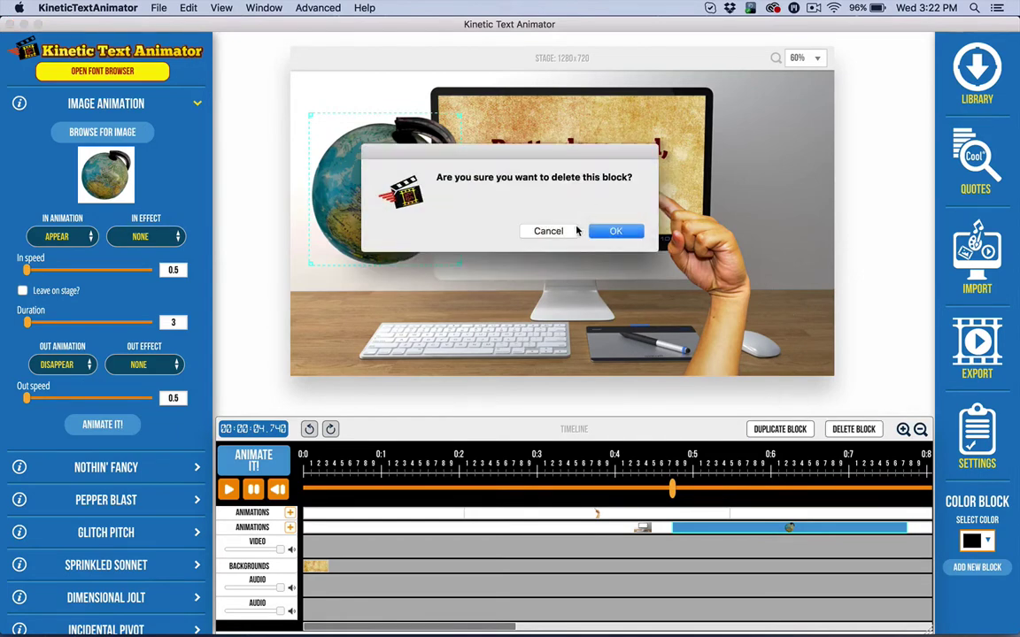
{"action": "left_click", "coordinate": [616, 231]}
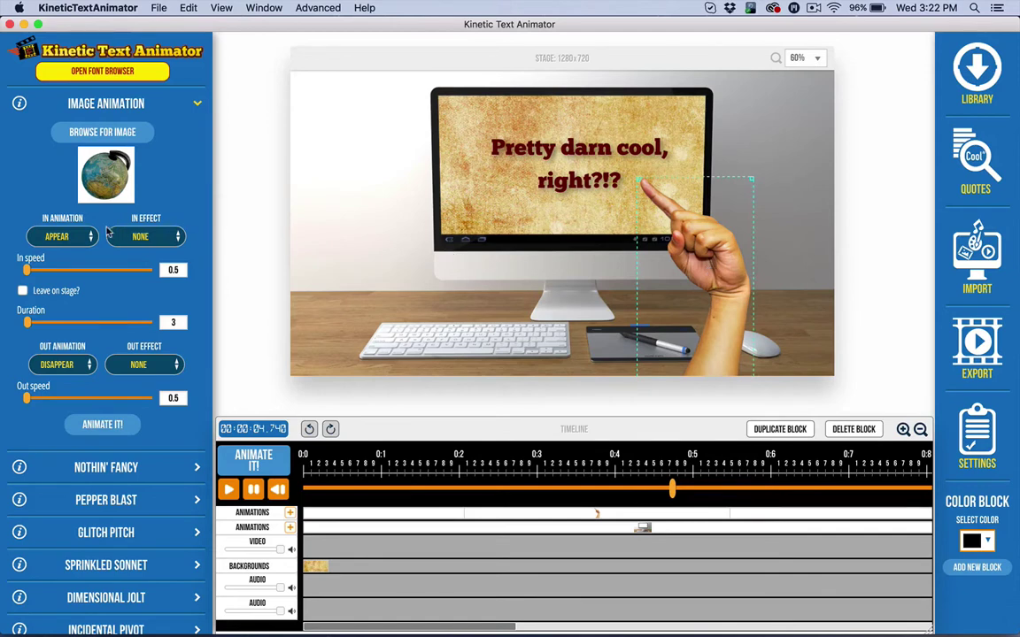
{"action": "left_click", "coordinate": [64, 235]}
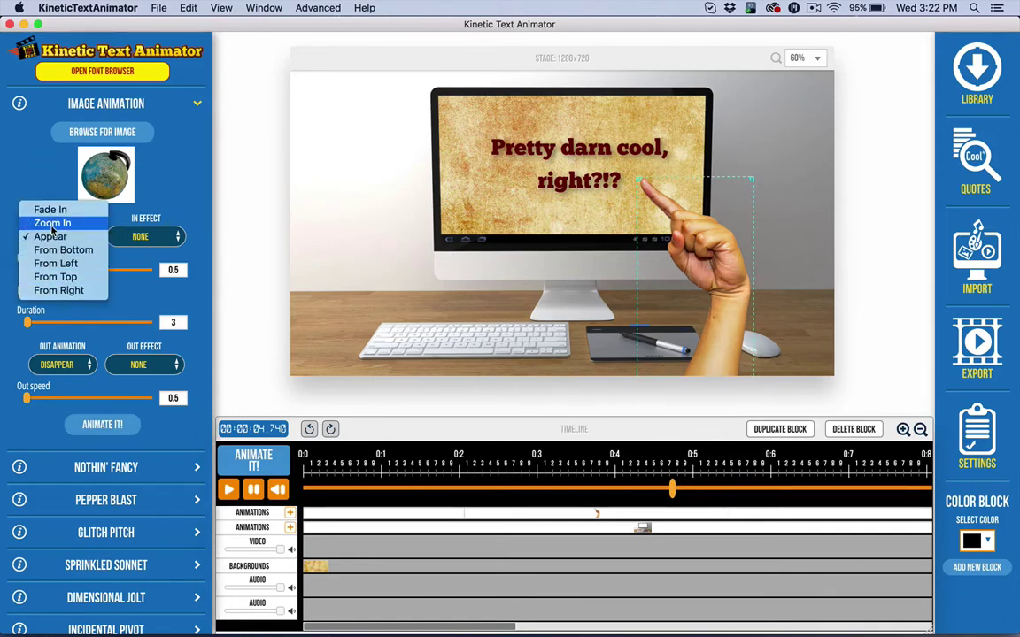
{"action": "left_click", "coordinate": [31, 168]}
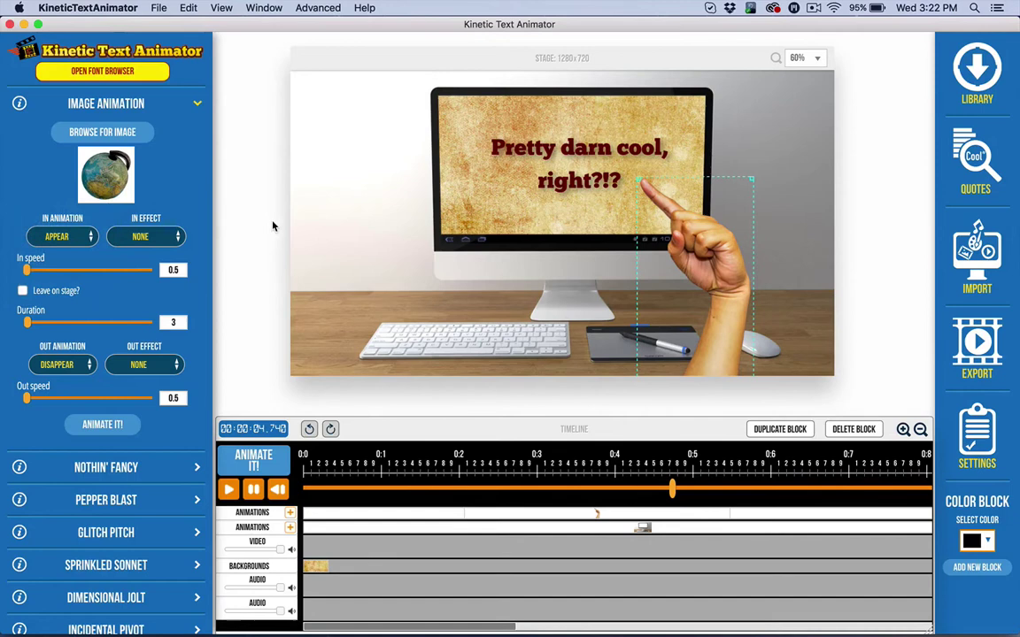
{"action": "left_click", "coordinate": [445, 527]}
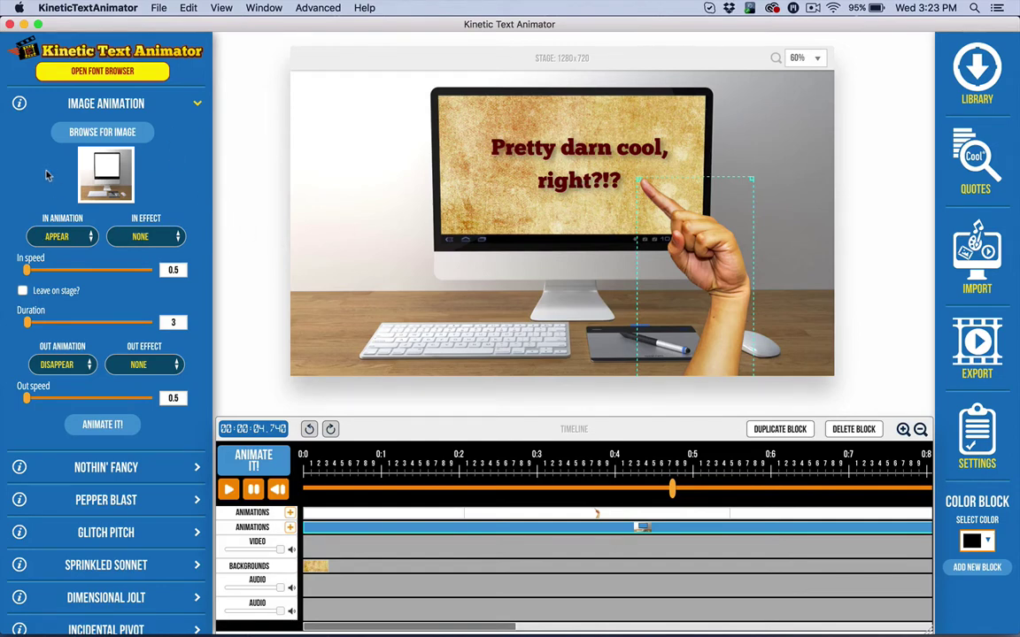
{"action": "left_click", "coordinate": [61, 236]}
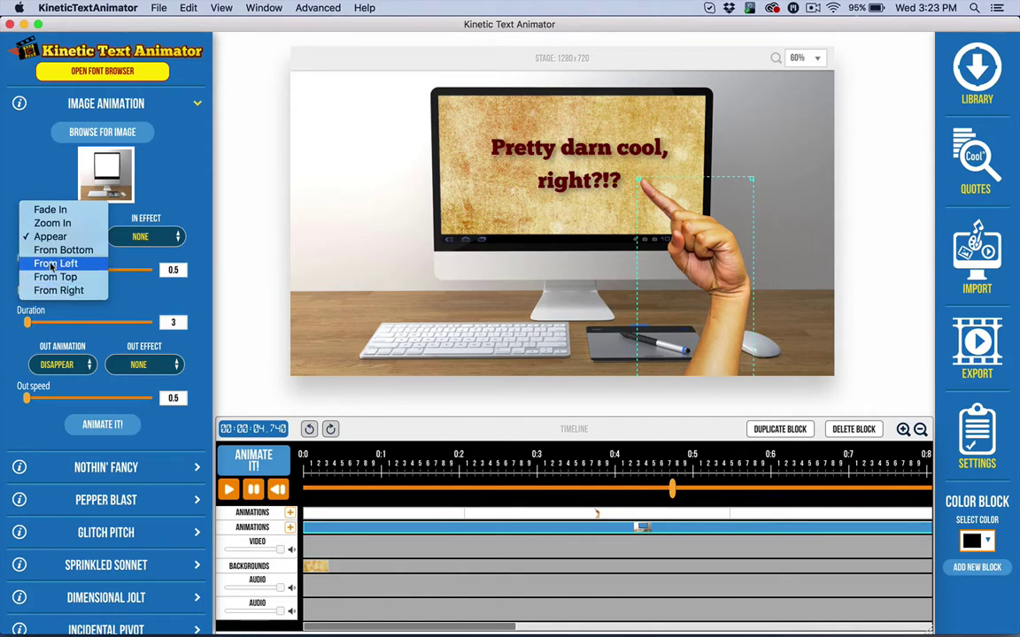
{"action": "left_click", "coordinate": [132, 216]}
{"action": "left_click", "coordinate": [141, 236]}
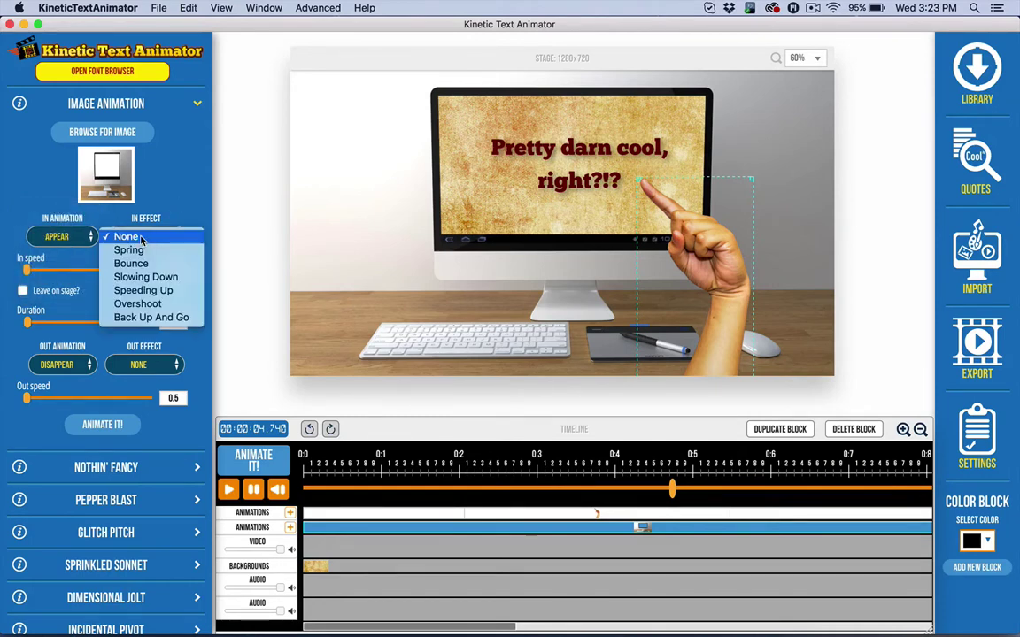
{"action": "left_click", "coordinate": [24, 173]}
{"action": "left_click", "coordinate": [55, 236]}
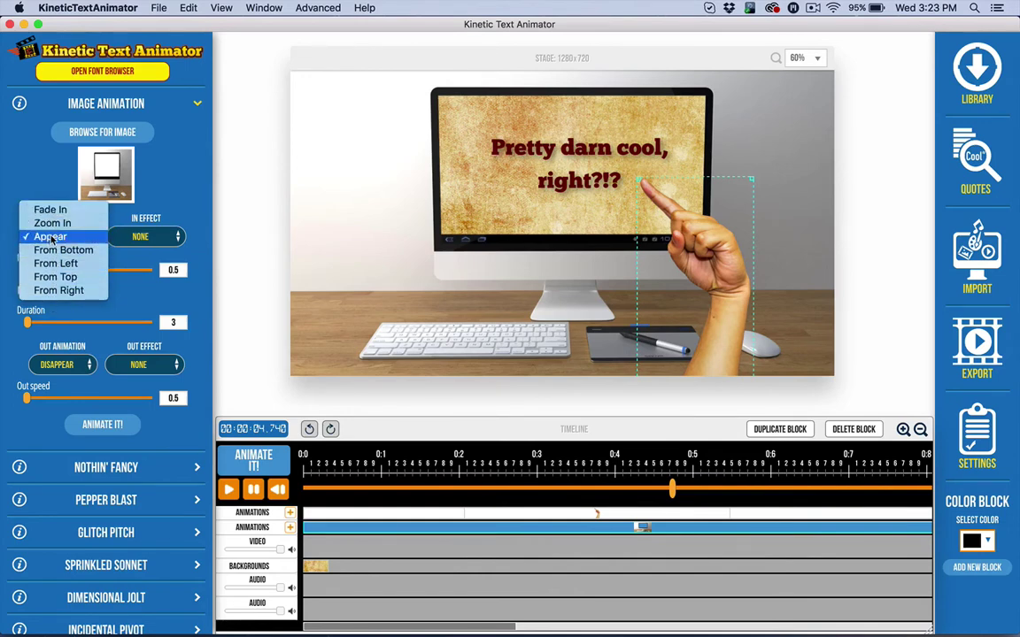
{"action": "left_click", "coordinate": [27, 140]}
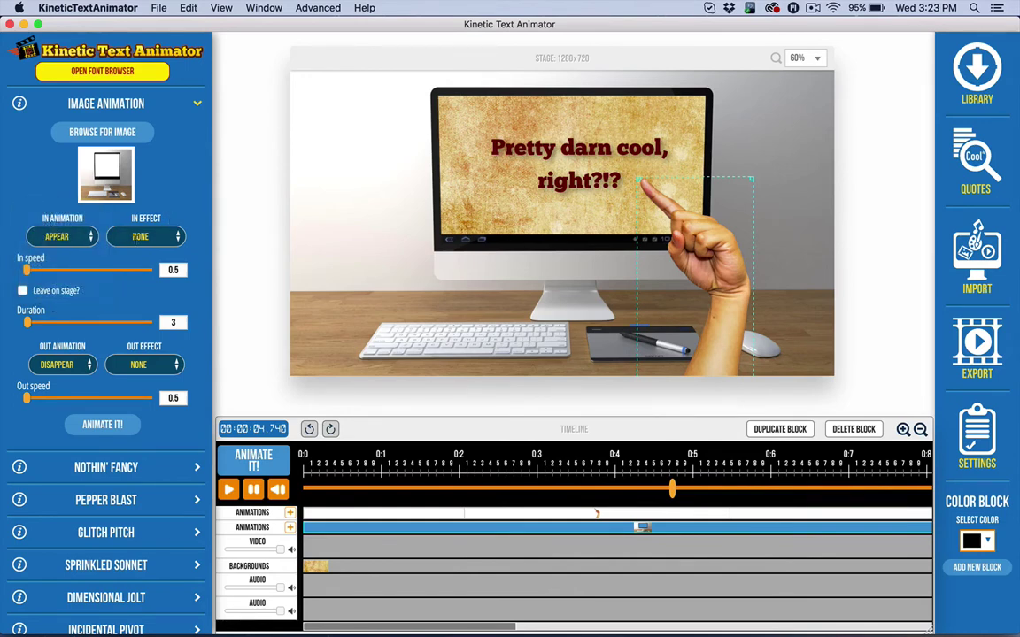
{"action": "left_click", "coordinate": [75, 366]}
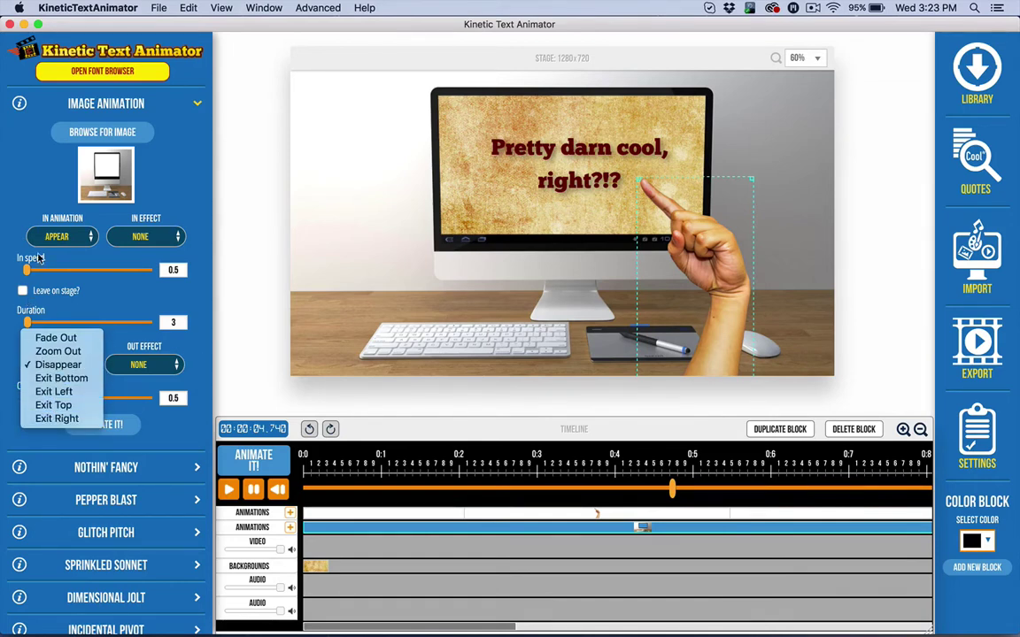
{"action": "left_click", "coordinate": [59, 365]}
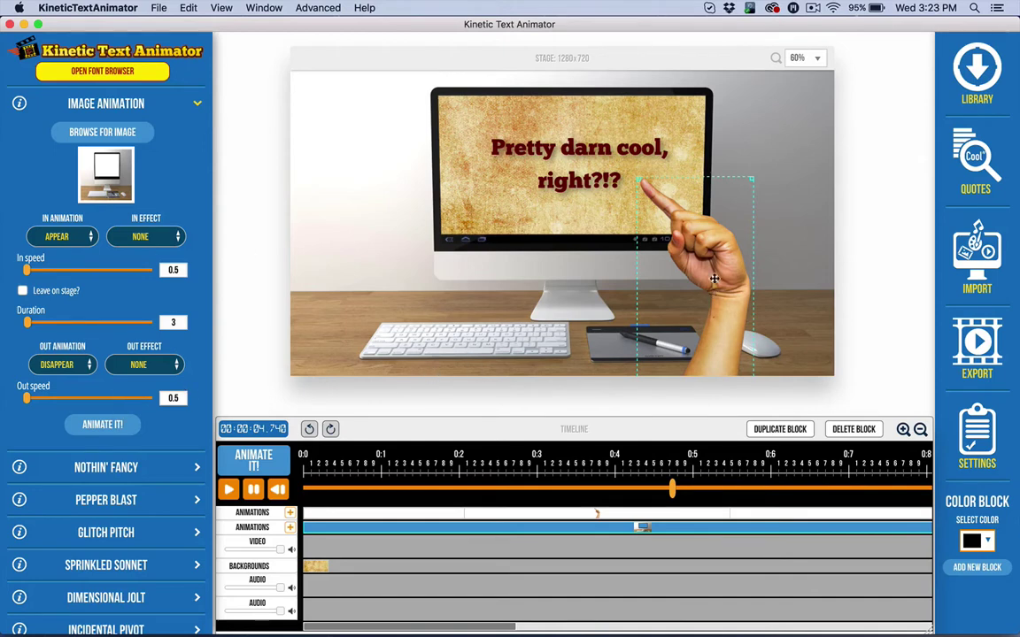
Move the hand image left across the monitor and preview the animation from the start
{"action": "left_click_drag", "start_coordinate": [711, 253], "coordinate": [544, 249]}
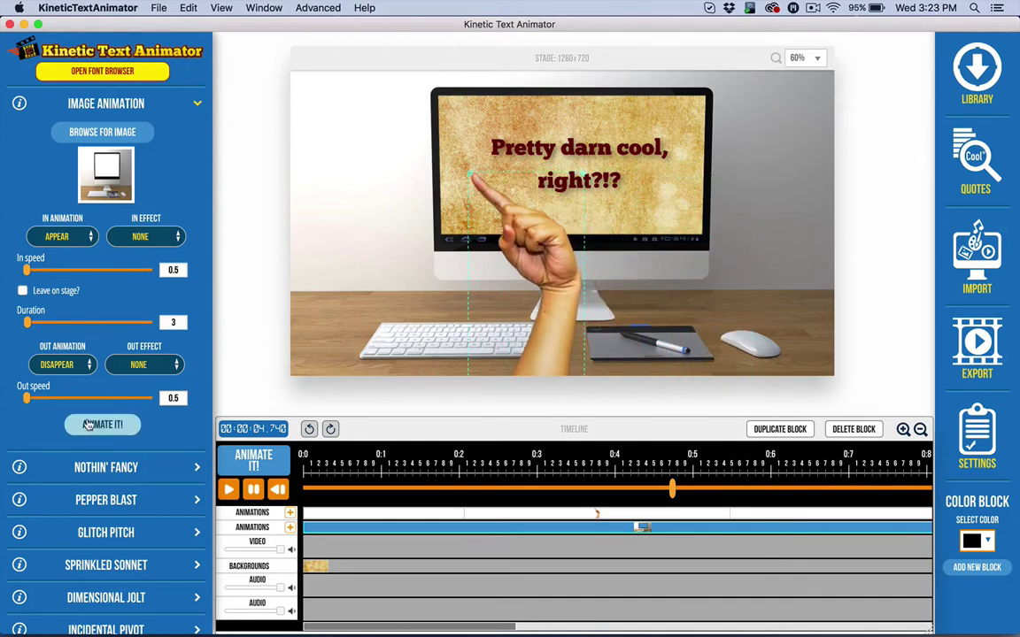
{"action": "left_click", "coordinate": [278, 490]}
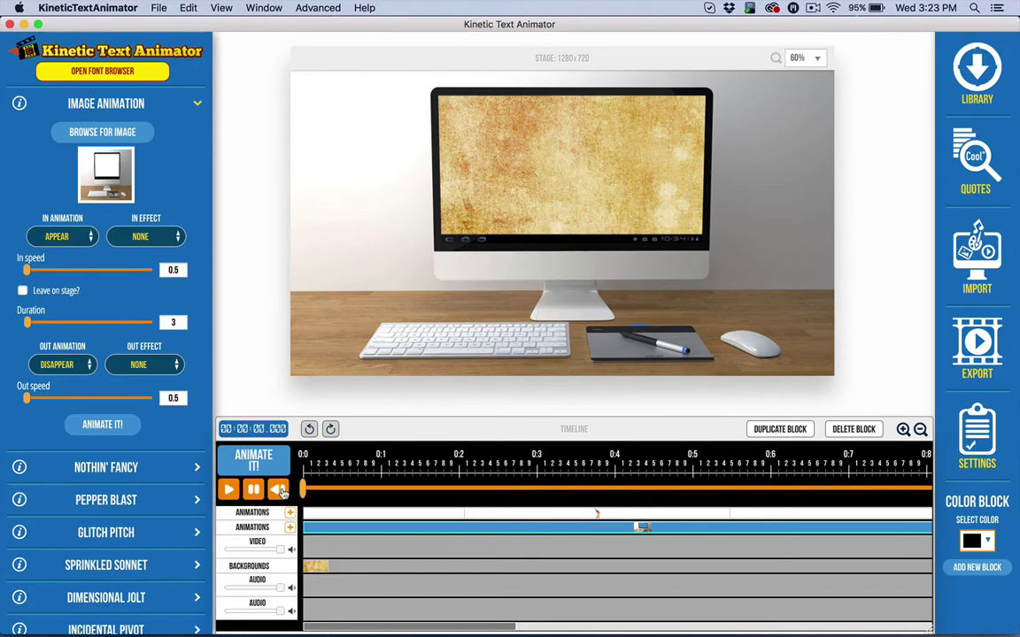
{"action": "left_click", "coordinate": [230, 490]}
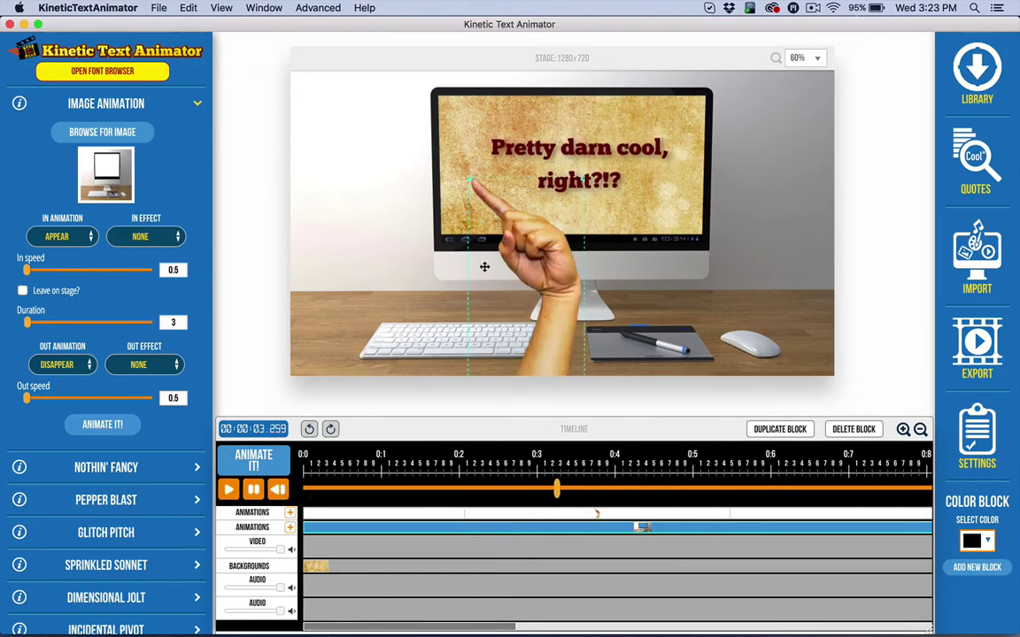
Move the hand back so it points at 'right?!?' and replay the animation
{"action": "left_click", "coordinate": [543, 511]}
{"action": "left_click_drag", "start_coordinate": [543, 243], "coordinate": [702, 242]}
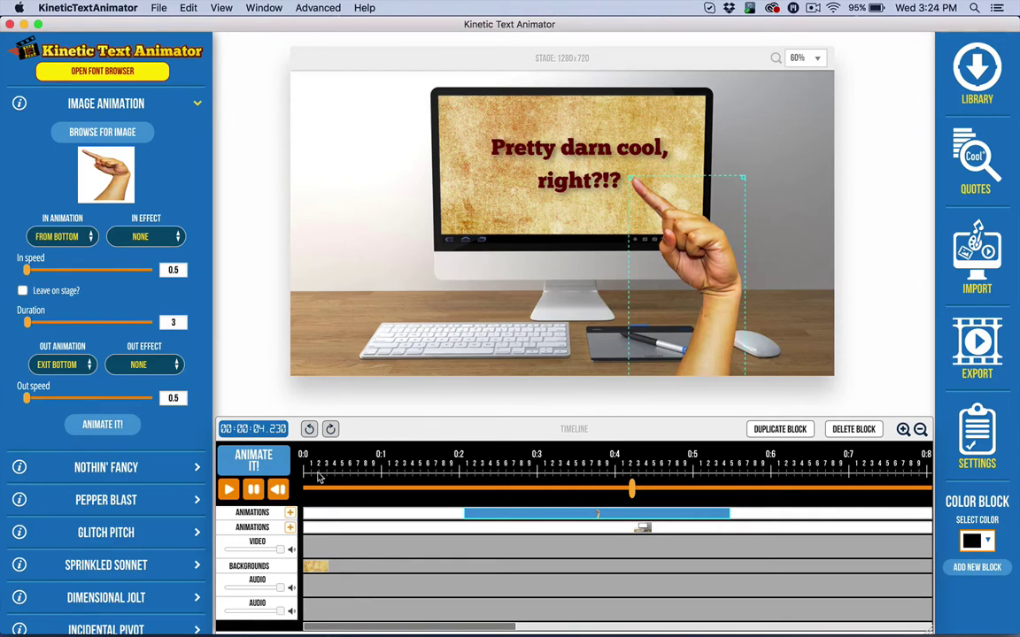
{"action": "left_click", "coordinate": [277, 492]}
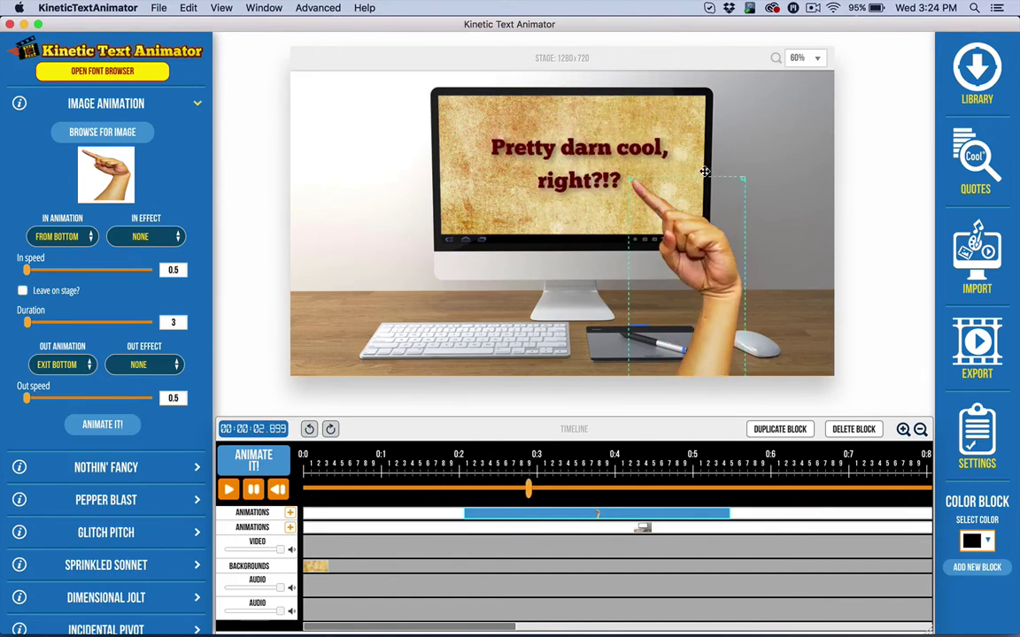
{"action": "left_click", "coordinate": [252, 489]}
{"action": "left_click", "coordinate": [516, 326]}
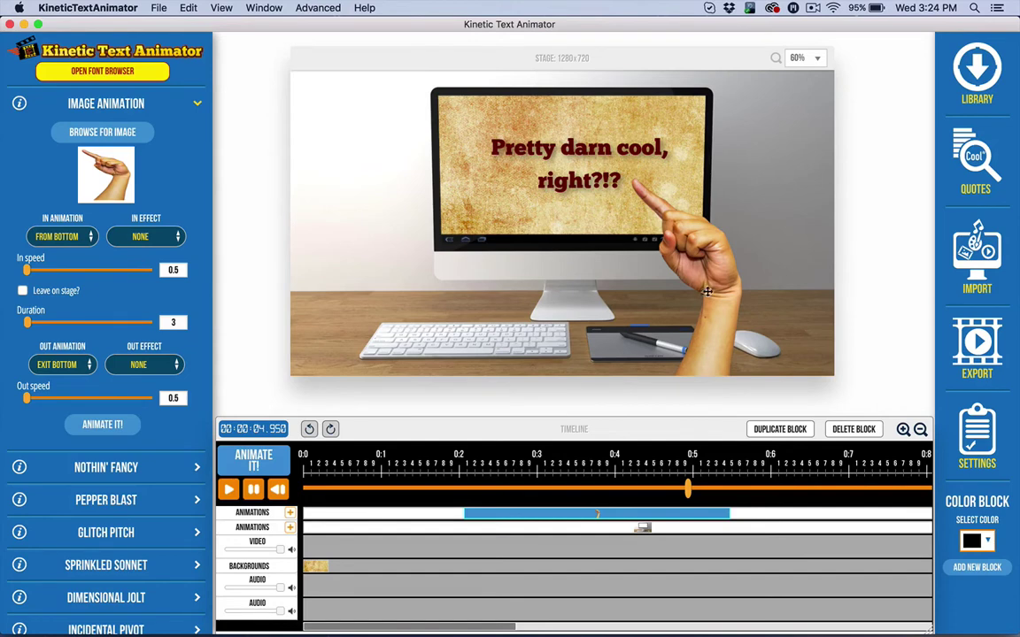
{"action": "left_click", "coordinate": [682, 275]}
{"action": "left_click", "coordinate": [324, 220]}
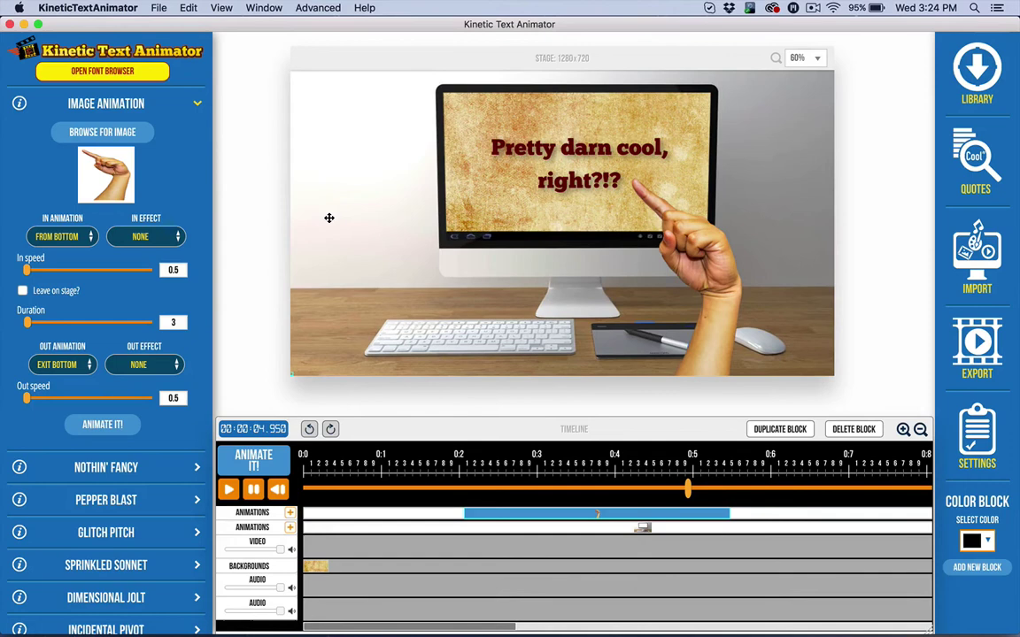
{"action": "left_click", "coordinate": [696, 263]}
Send the hand block behind the Sprinkled Sonnet text block and select that text block
{"action": "right_click", "coordinate": [538, 513]}
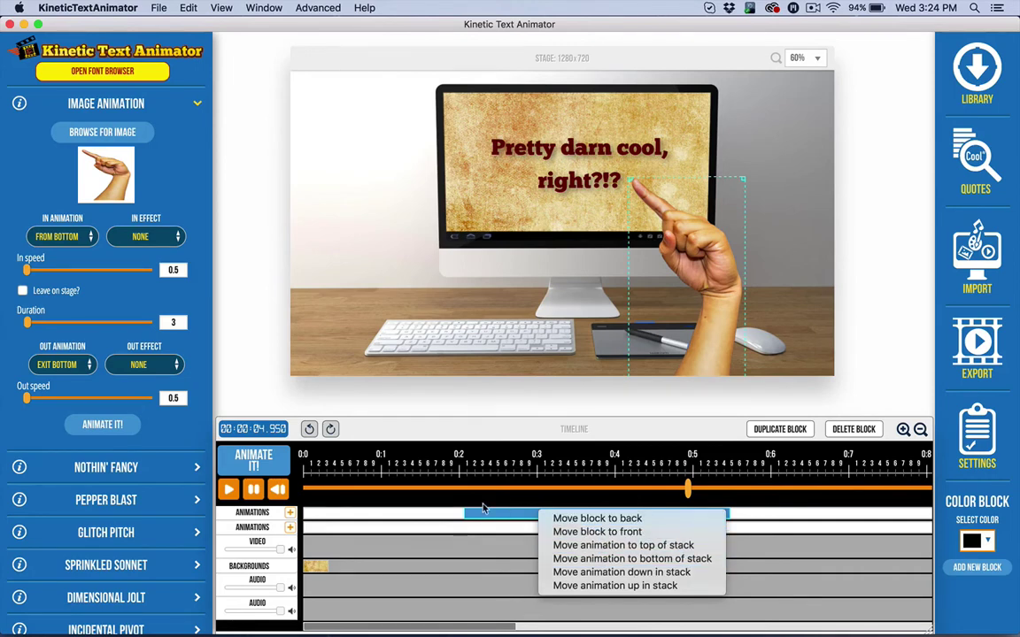
{"action": "left_click", "coordinate": [510, 512]}
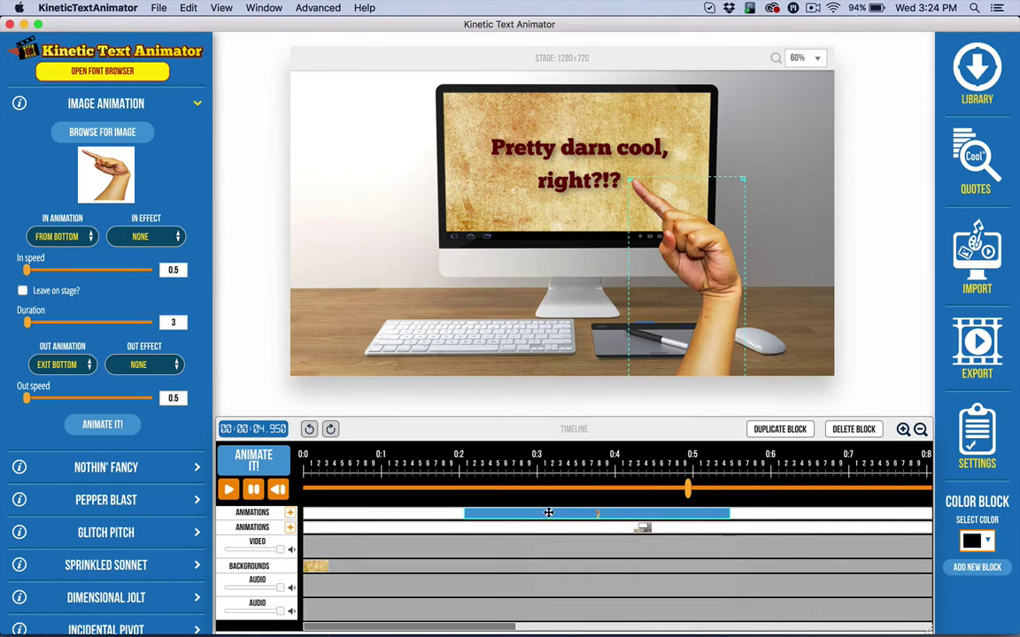
{"action": "right_click", "coordinate": [549, 512]}
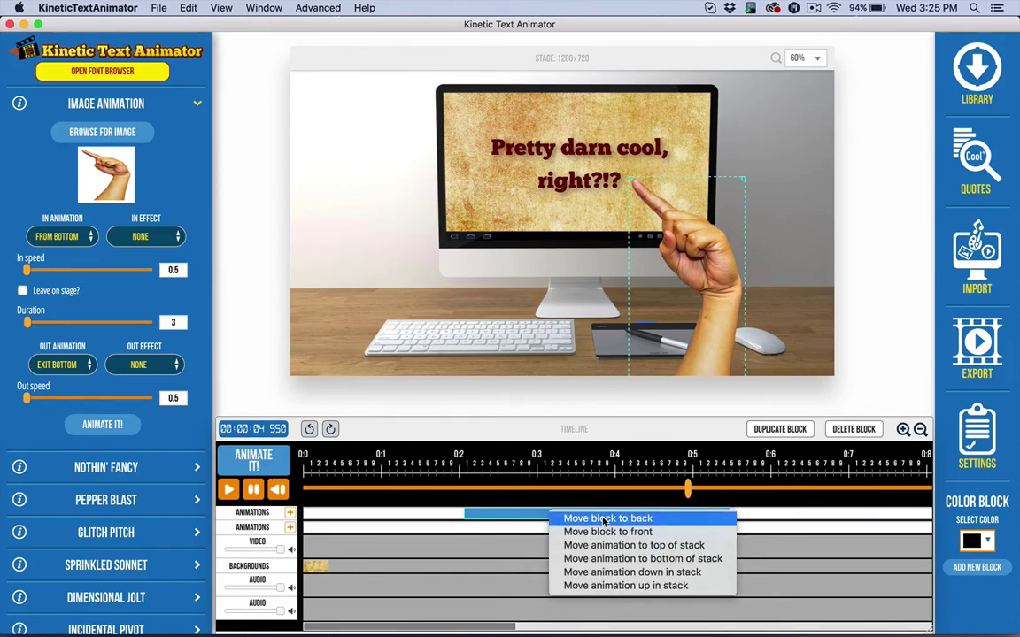
{"action": "left_click", "coordinate": [645, 521]}
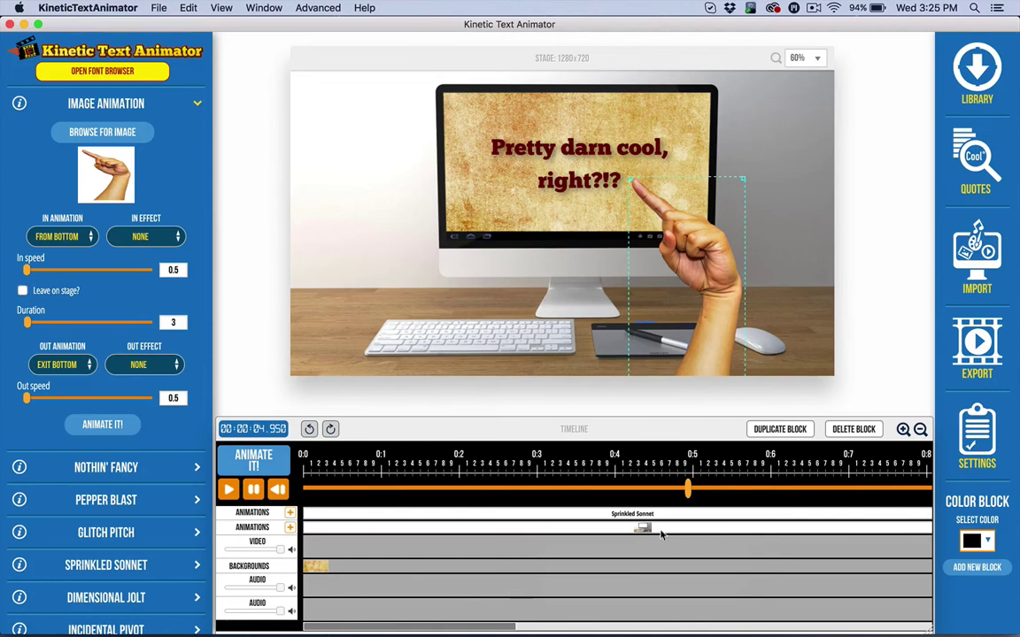
{"action": "left_click", "coordinate": [540, 513]}
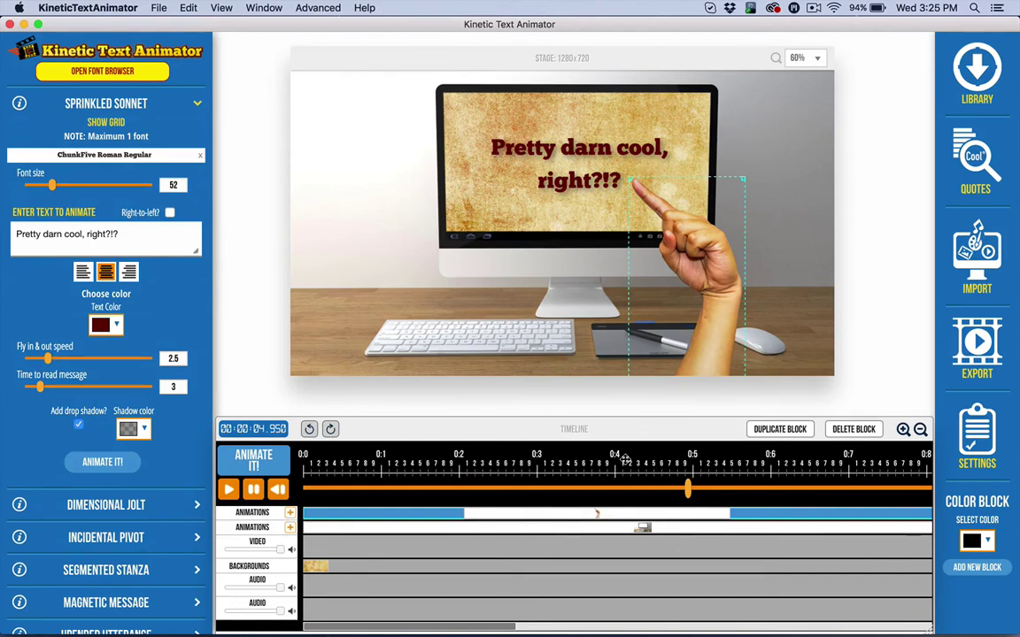
Move the hand image animation to the bottom of the stack, behind the monitor
{"action": "left_click", "coordinate": [614, 527]}
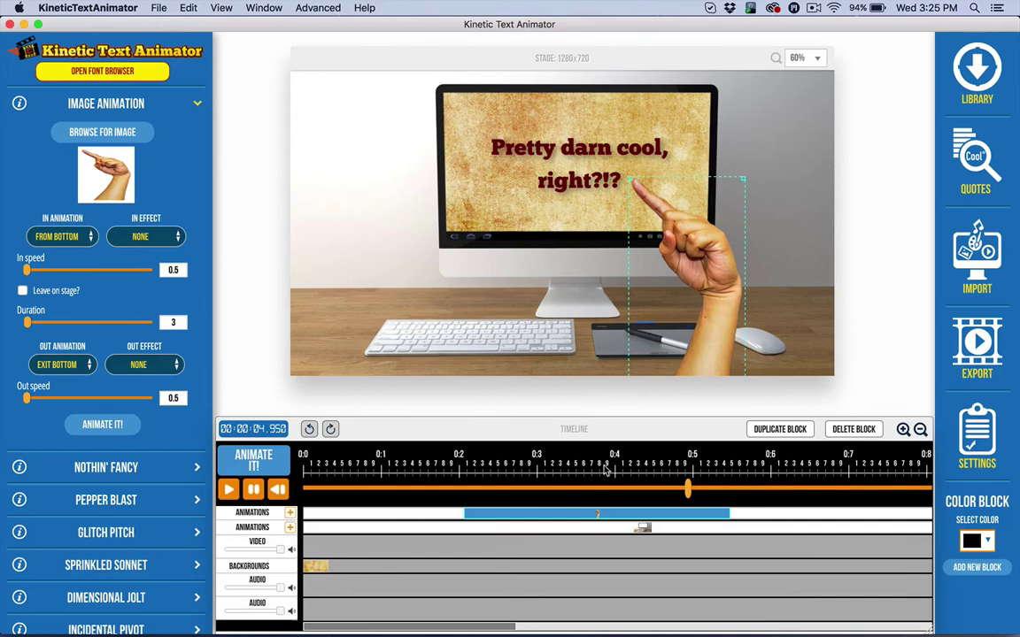
{"action": "right_click", "coordinate": [543, 518]}
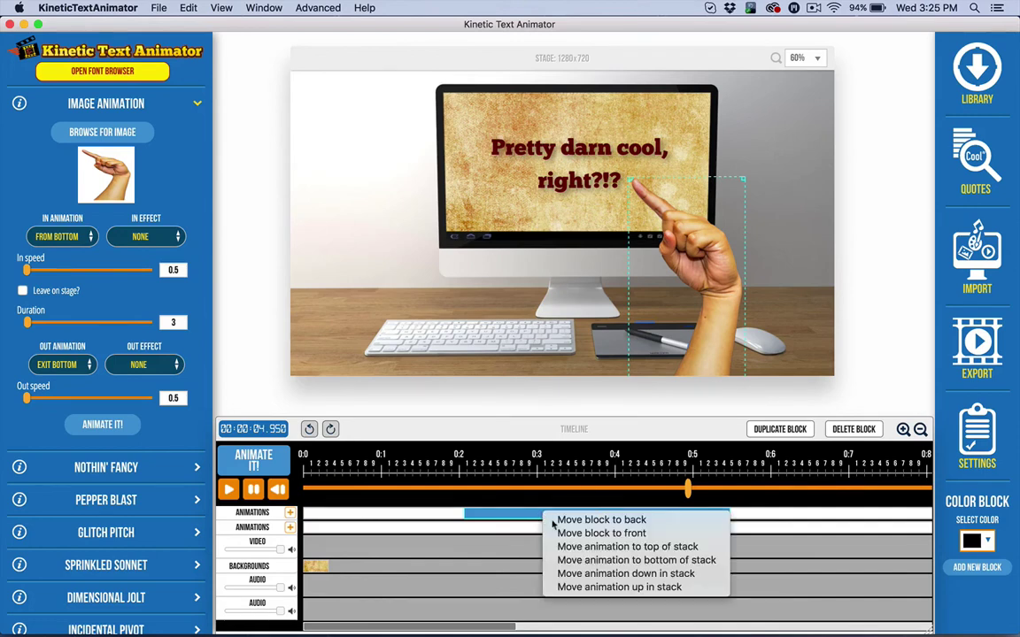
{"action": "left_click", "coordinate": [586, 564]}
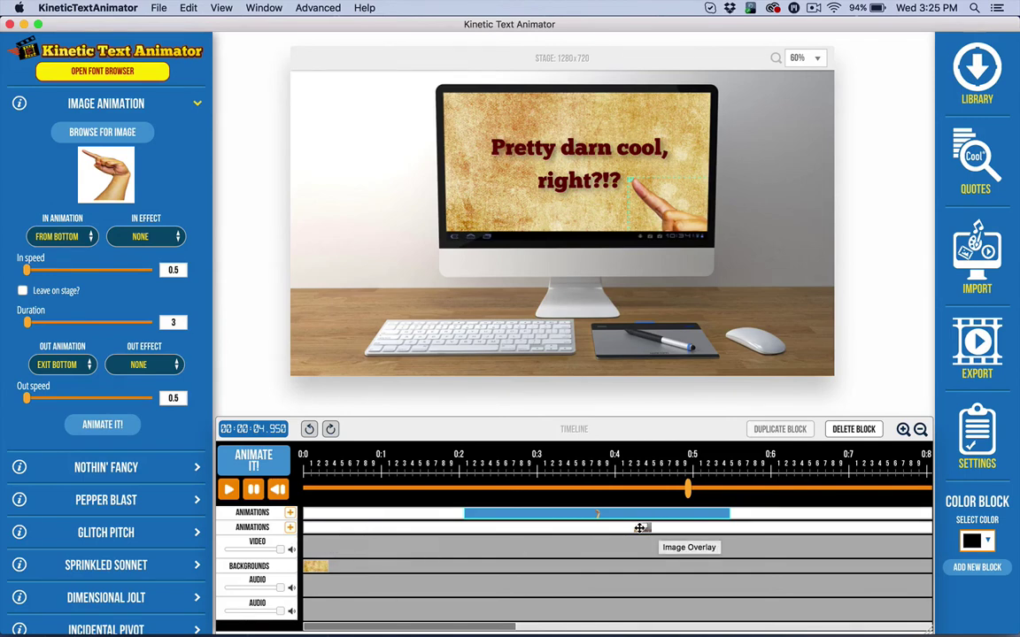
Bring the hand animation to the top of the stack and replay the preview from the start
{"action": "right_click", "coordinate": [575, 517]}
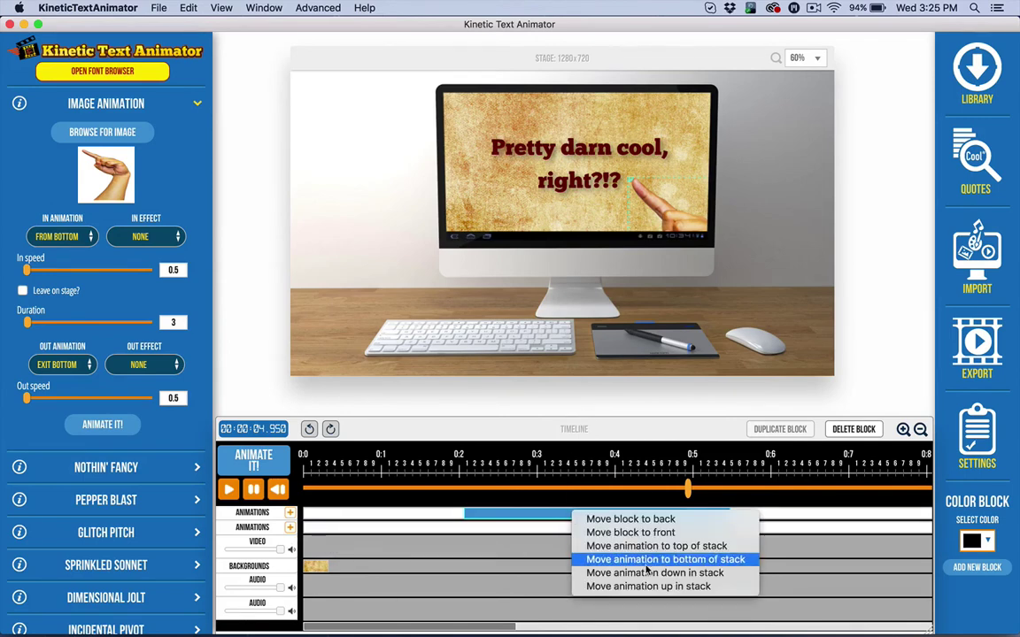
{"action": "left_click", "coordinate": [619, 546]}
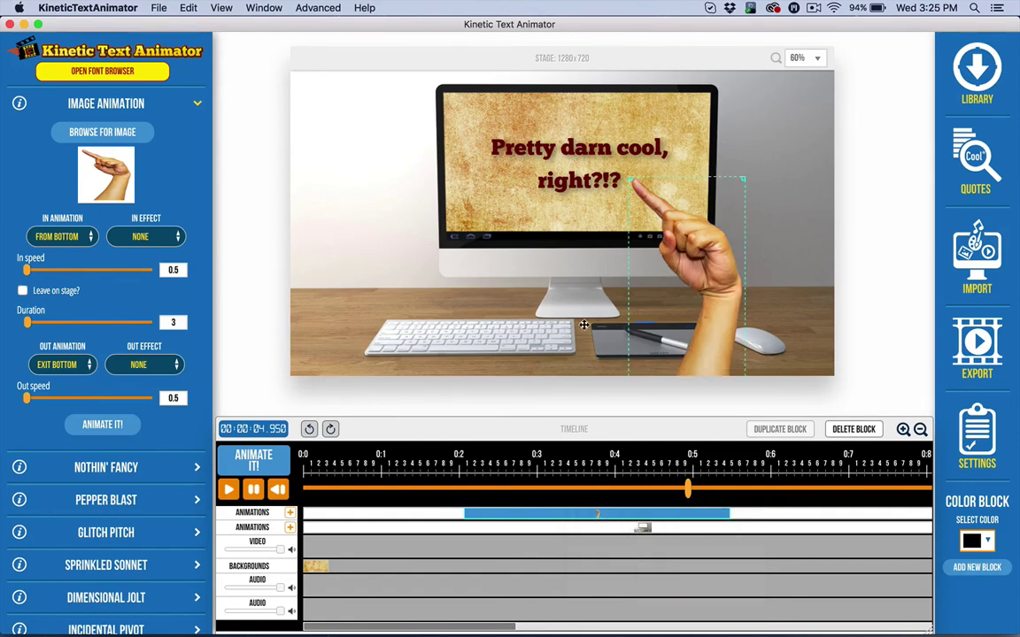
{"action": "left_click", "coordinate": [253, 456]}
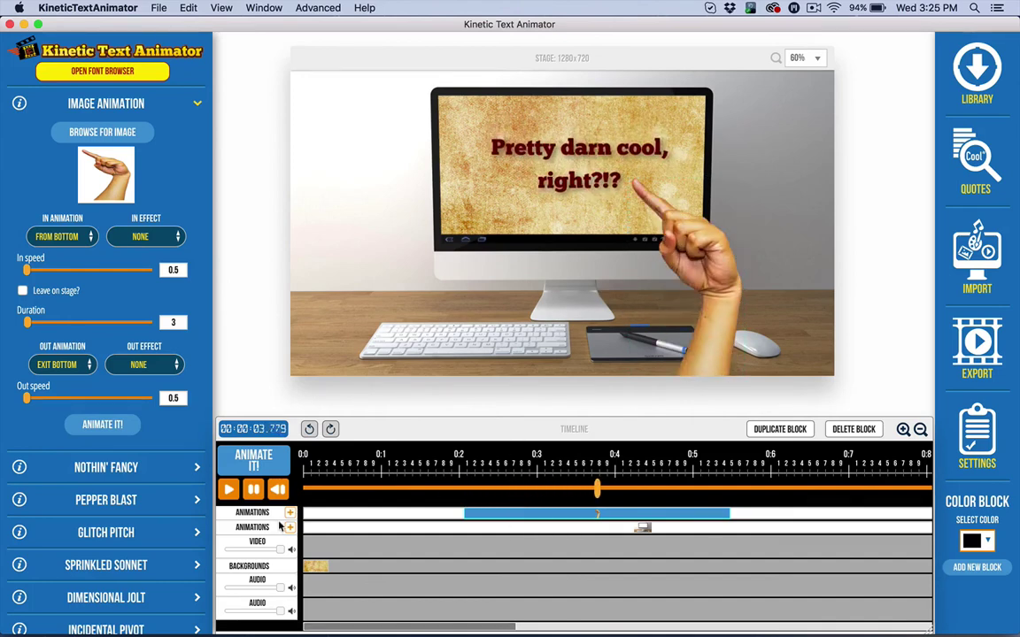
{"action": "left_click", "coordinate": [250, 452]}
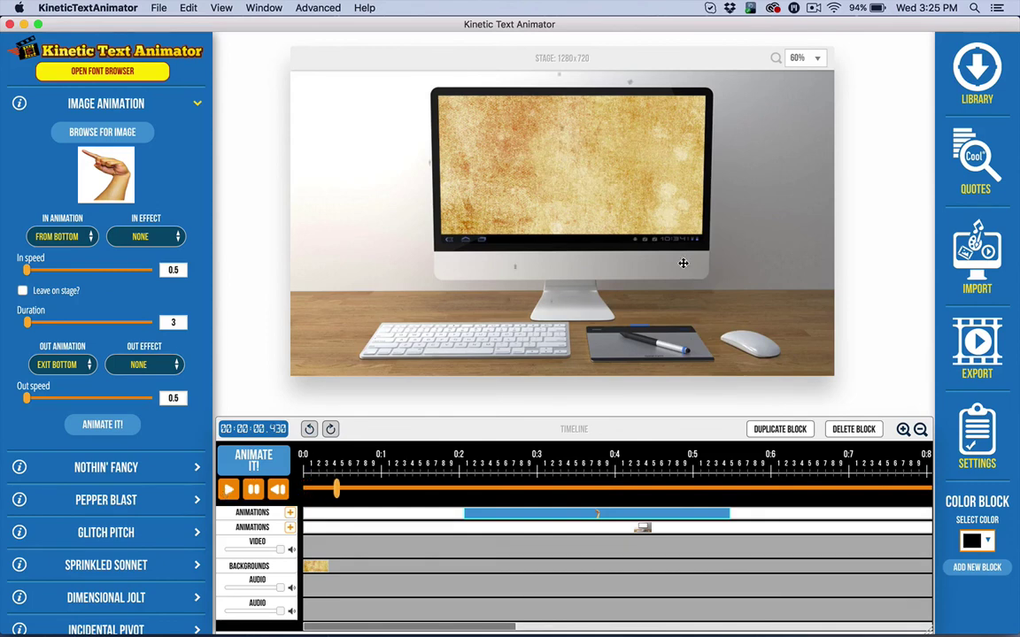